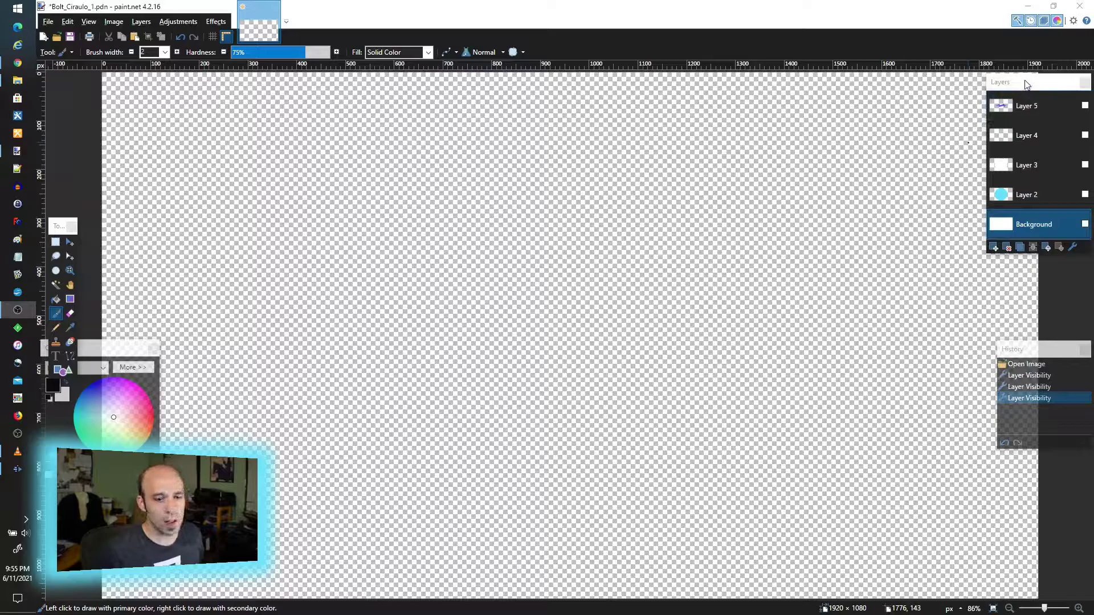
# Step: Turn on Layers 2, 3 and 5 (cyan circle, white circle, filled bolt), leaving the Layer 4 outline off
pyautogui.click(1084, 197)
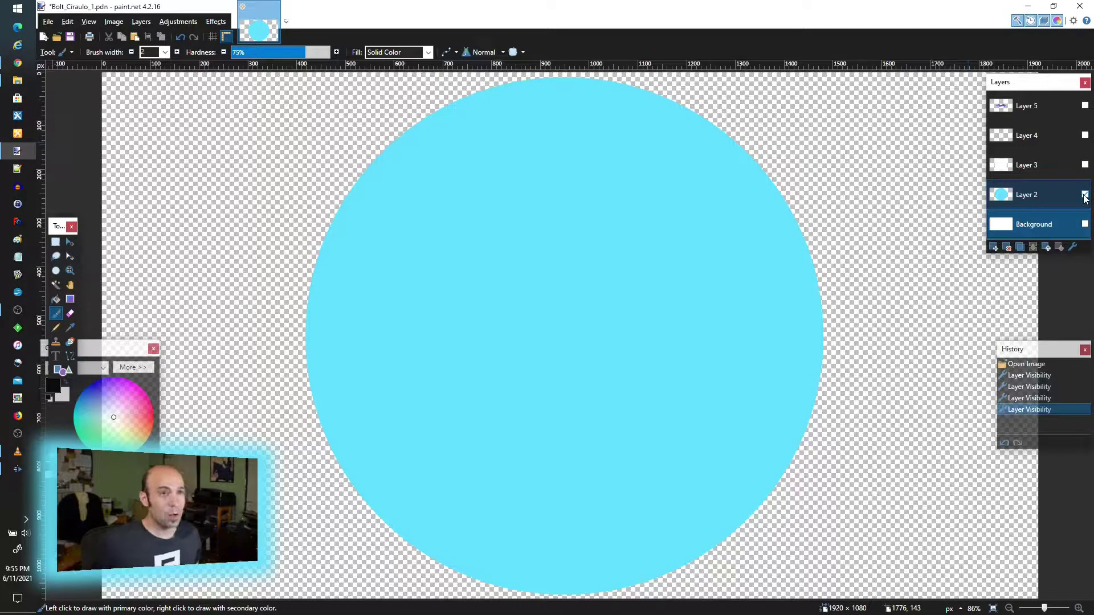
pyautogui.click(1085, 165)
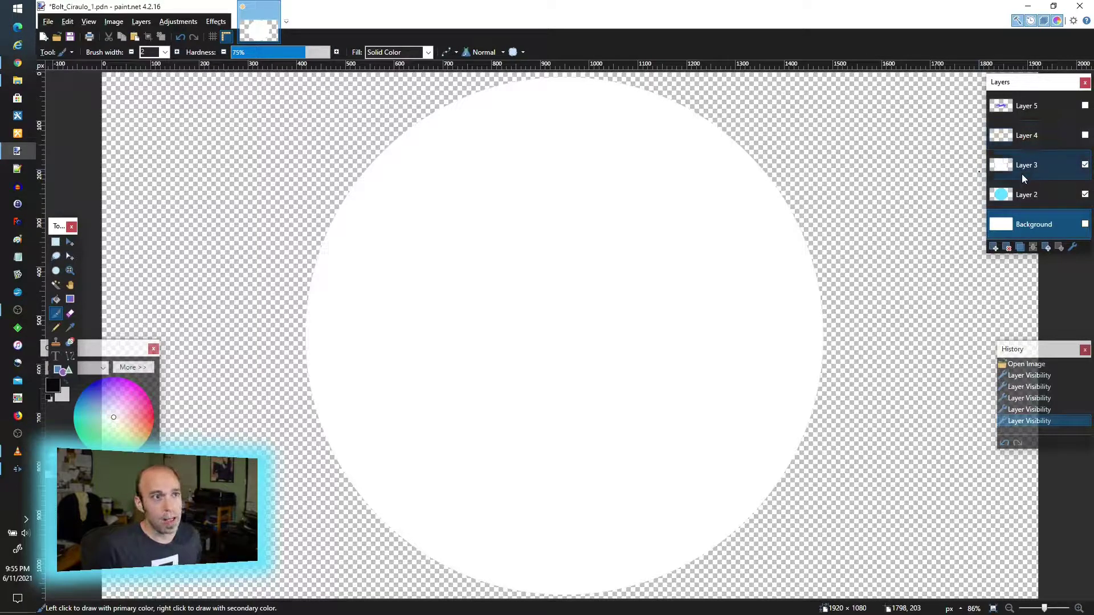
pyautogui.click(1085, 105)
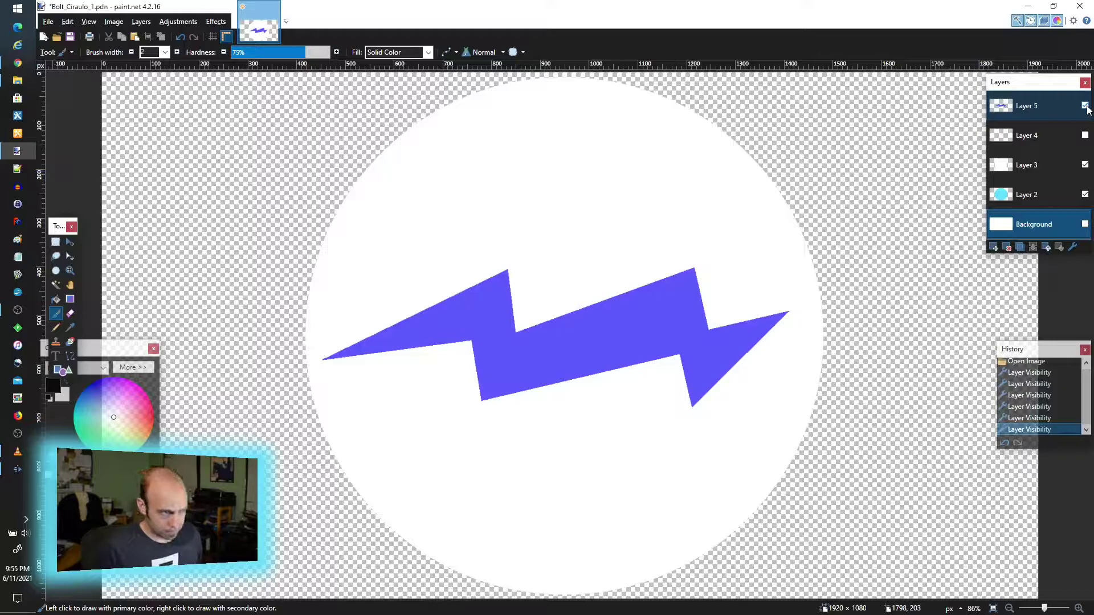
pyautogui.click(1085, 106)
pyautogui.click(1085, 135)
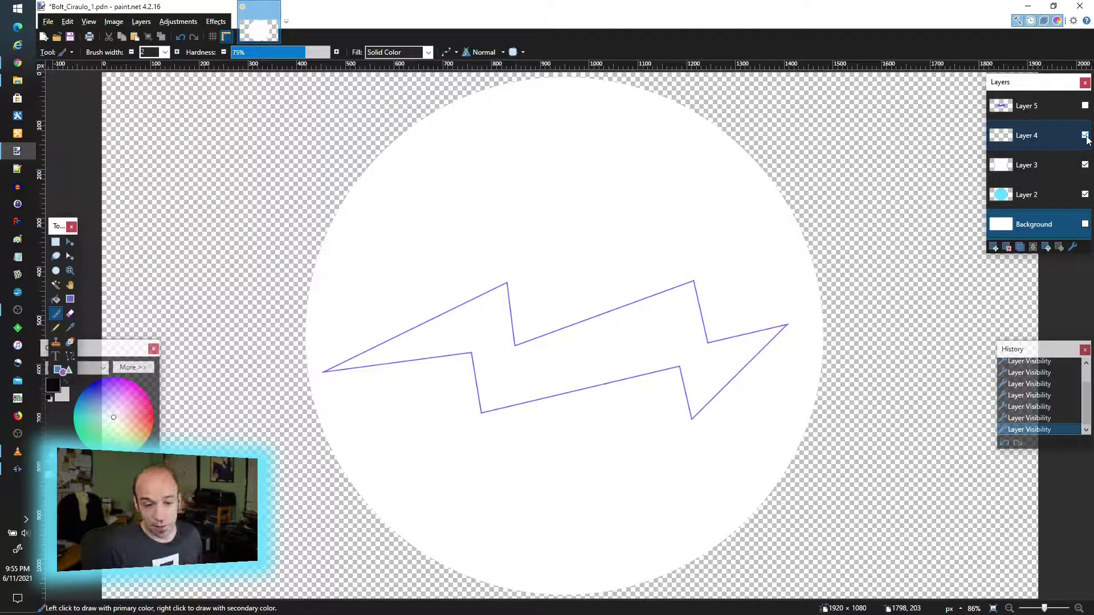
pyautogui.click(1084, 135)
pyautogui.click(1084, 105)
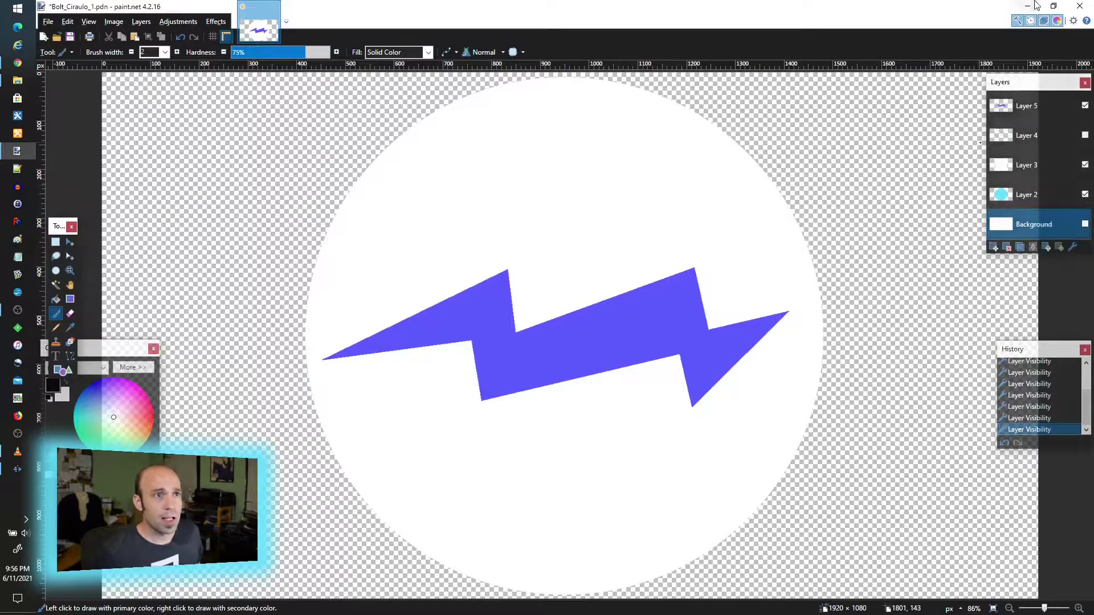
# Step: Minimize paint.net to bring the Kdenlive stinger project into view
pyautogui.click(1030, 12)
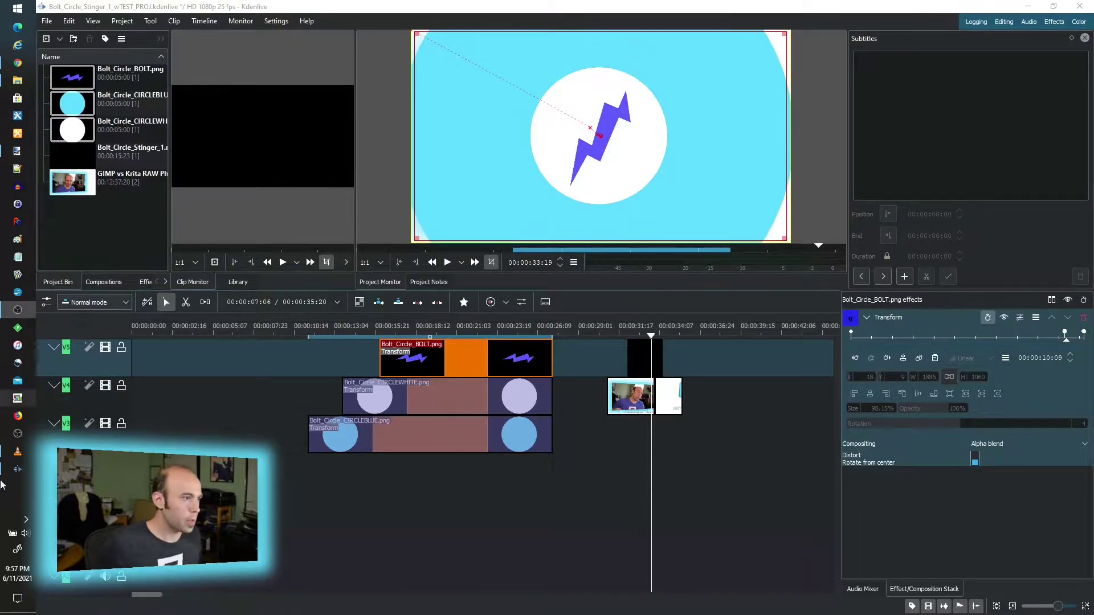
pyautogui.moveTo(382, 325); pyautogui.dragTo(349, 329)
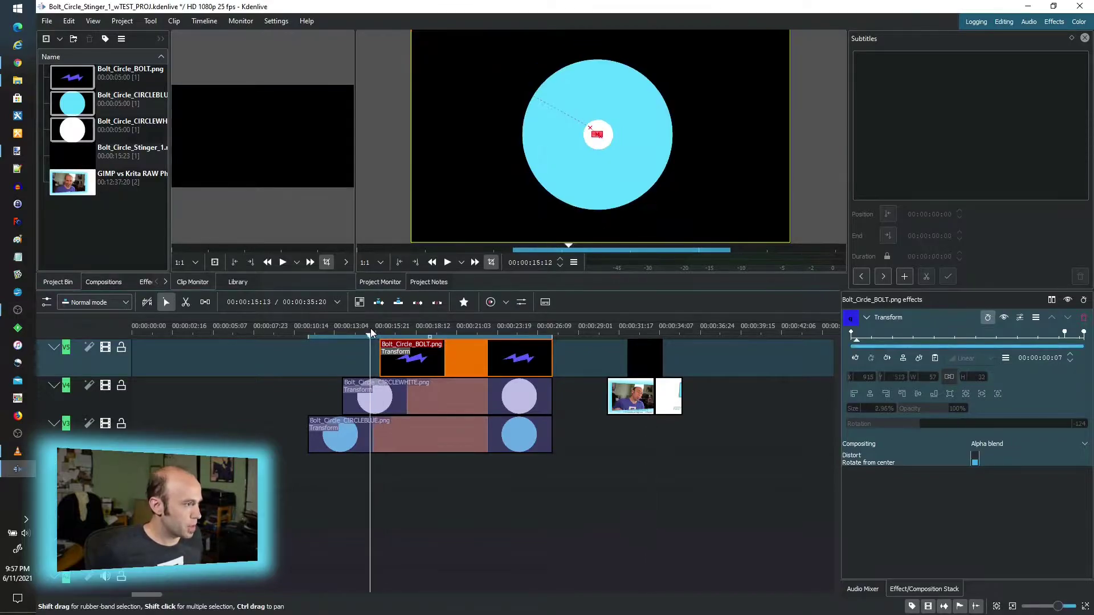
pyautogui.click(407, 435)
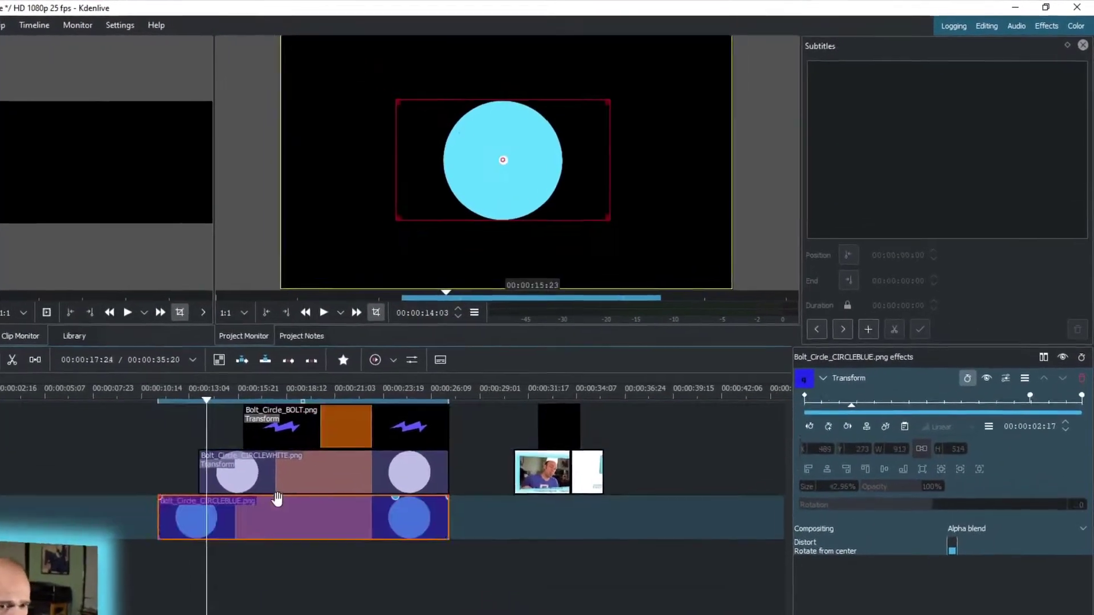
pyautogui.click(416, 375)
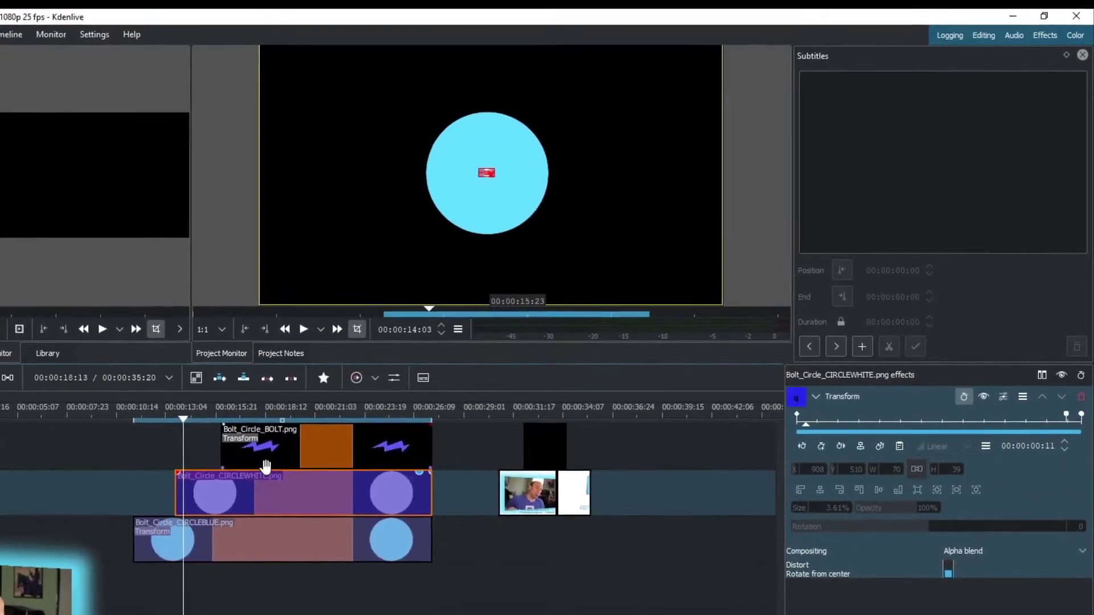
pyautogui.click(265, 466)
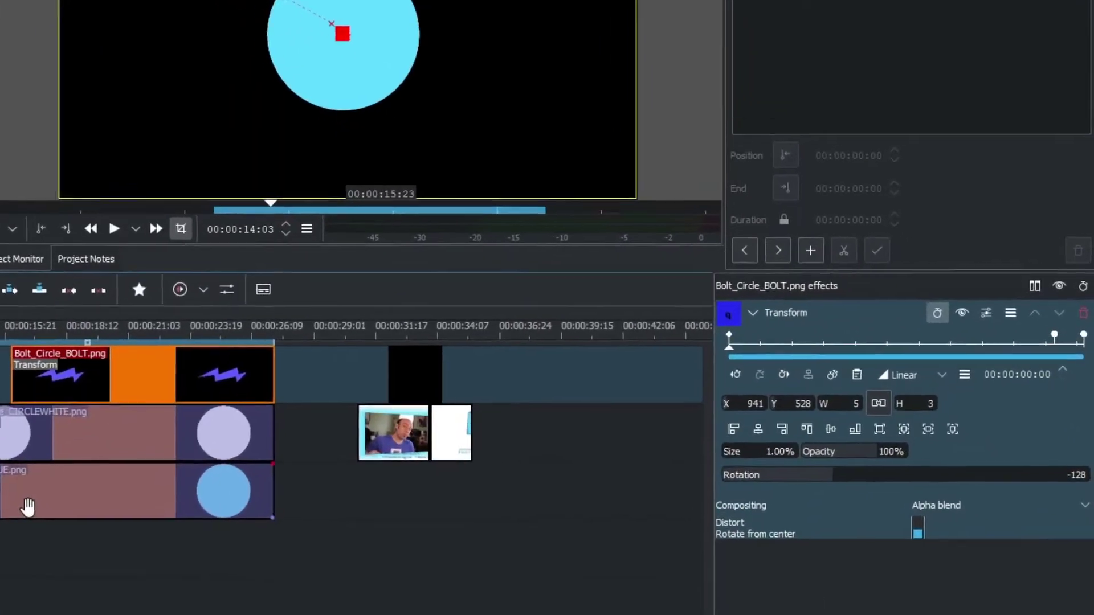
pyautogui.click(180, 526)
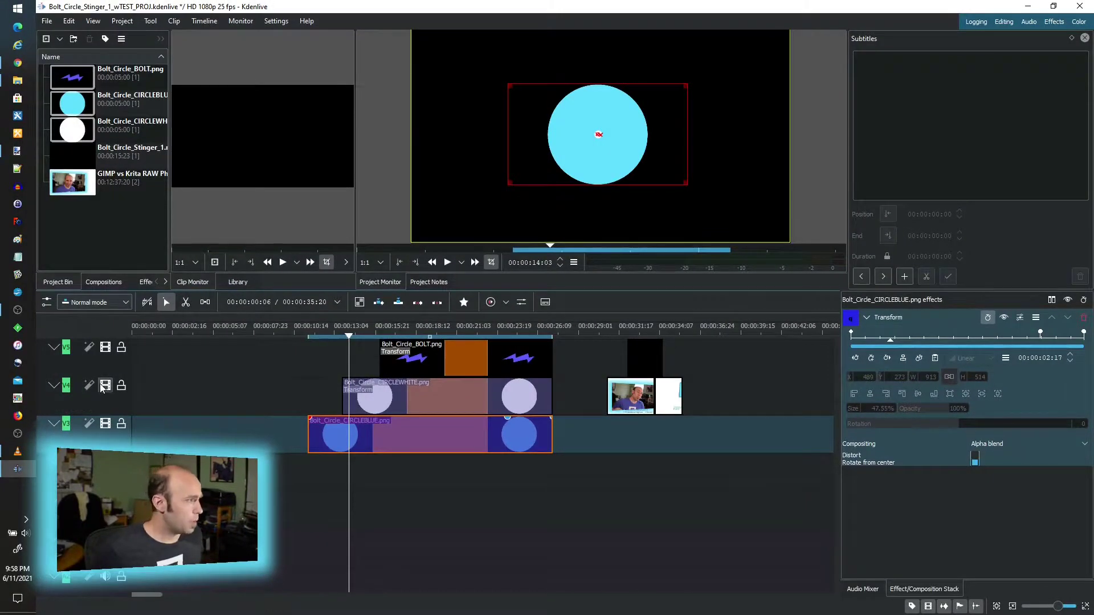
# Step: Disable the white circle and bolt tracks, then scrub through the blue circle's grow-and-shrink
pyautogui.click(105, 386)
pyautogui.click(105, 347)
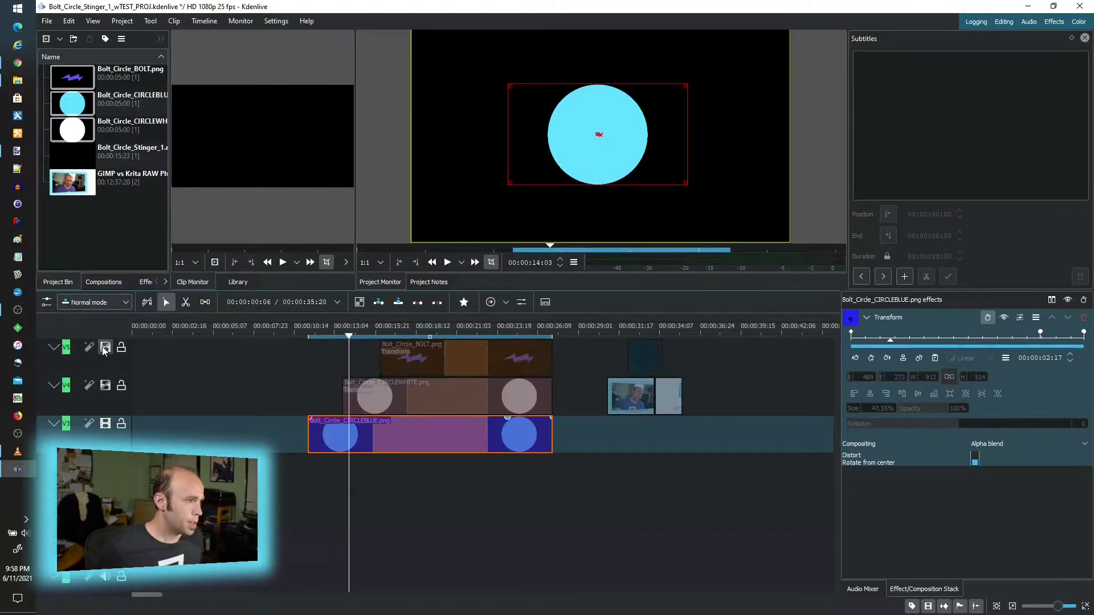
pyautogui.moveTo(336, 338); pyautogui.dragTo(304, 339)
pyautogui.moveTo(339, 371)
pyautogui.mouseDown()
pyautogui.moveTo(356, 432)
pyautogui.moveTo(339, 435)
pyautogui.moveTo(492, 440)
pyautogui.mouseUp()
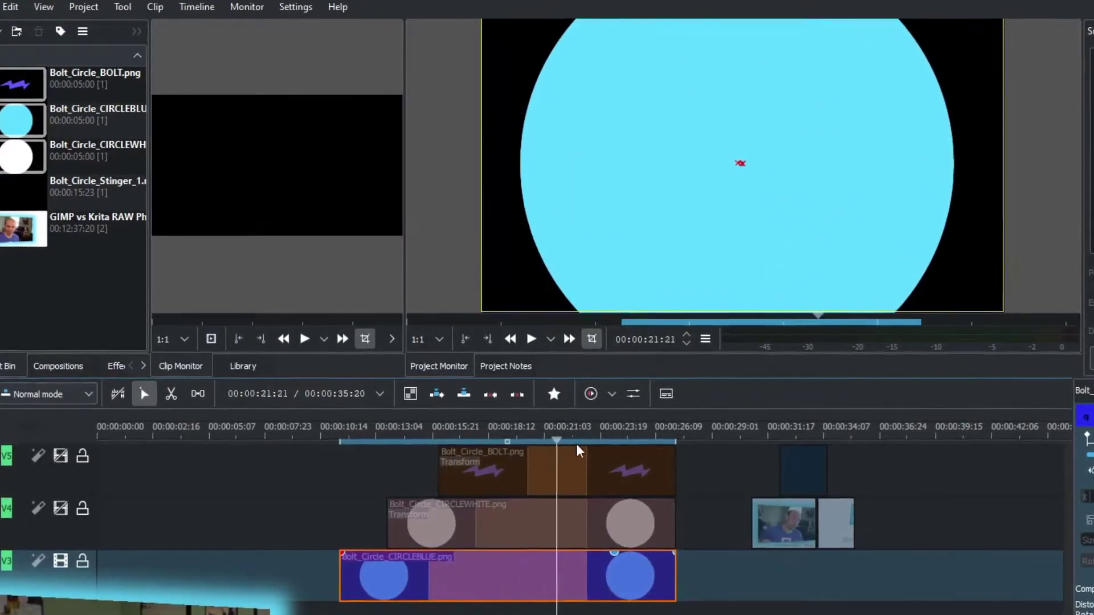
pyautogui.moveTo(491, 439)
pyautogui.mouseDown()
pyautogui.moveTo(678, 447)
pyautogui.moveTo(646, 447)
pyautogui.mouseUp()
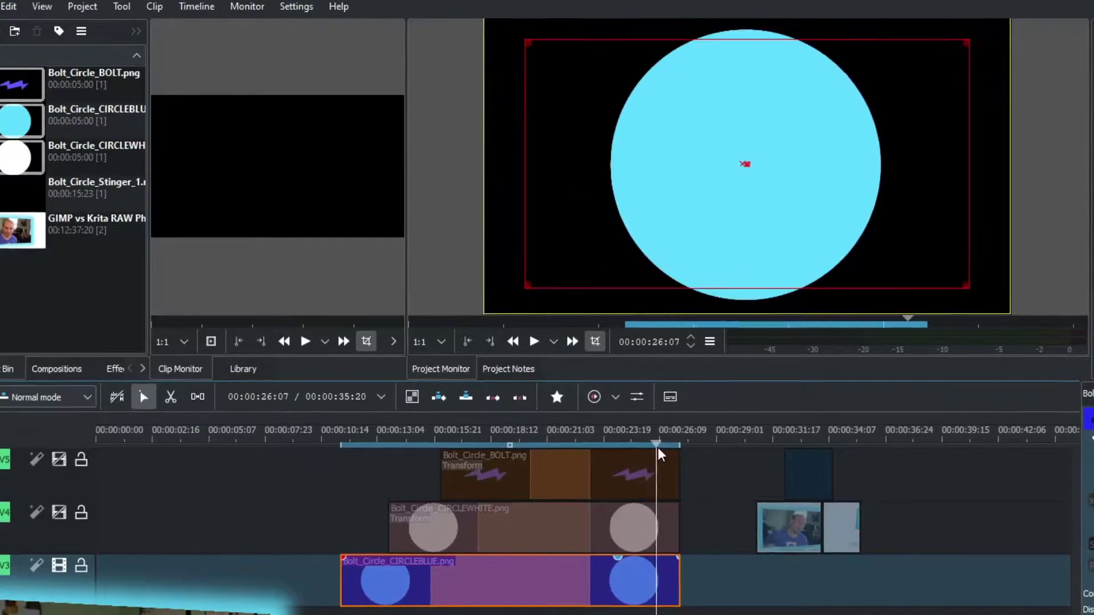
pyautogui.moveTo(645, 446)
pyautogui.mouseDown()
pyautogui.moveTo(627, 462)
pyautogui.moveTo(682, 465)
pyautogui.mouseUp()
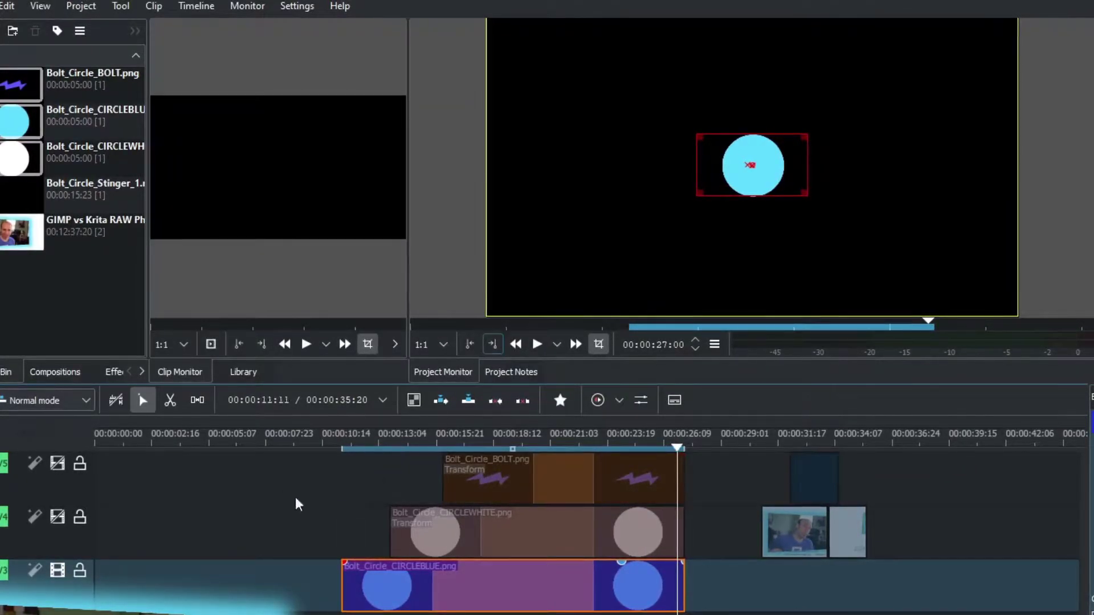
# Step: Re-enable the white circle track and scrub to the mid-transition frame showing the bolt
pyautogui.click(58, 517)
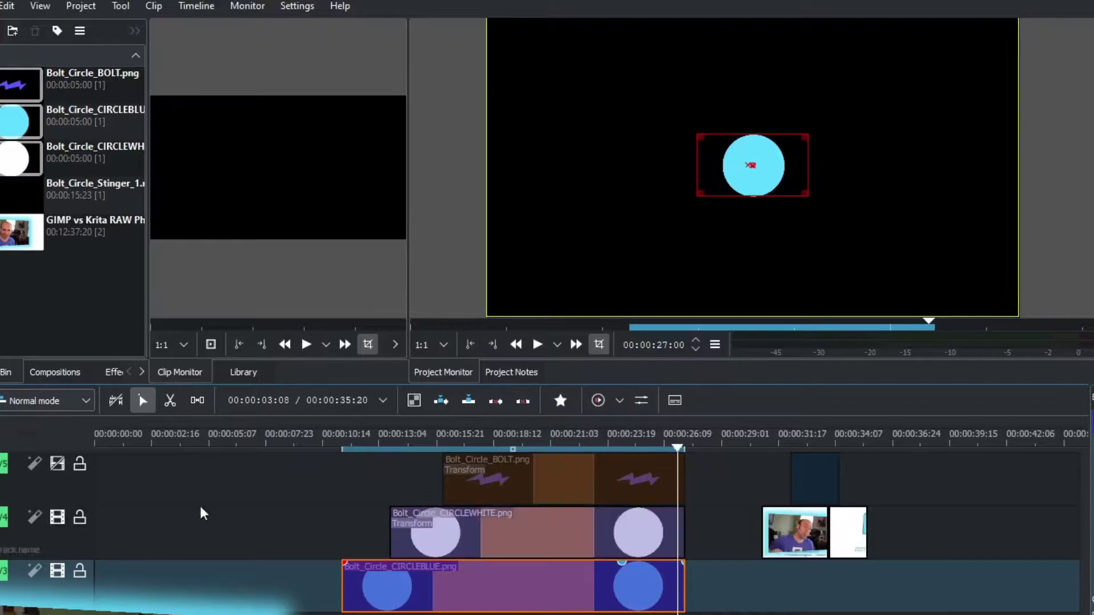
pyautogui.moveTo(346, 443); pyautogui.dragTo(408, 443)
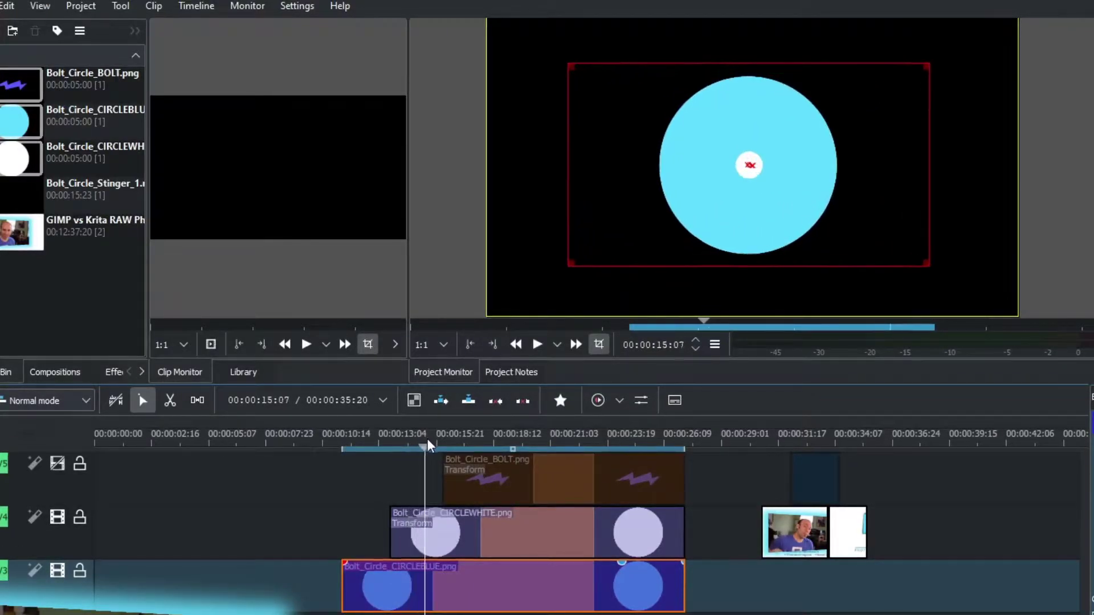
pyautogui.moveTo(408, 442); pyautogui.dragTo(689, 440)
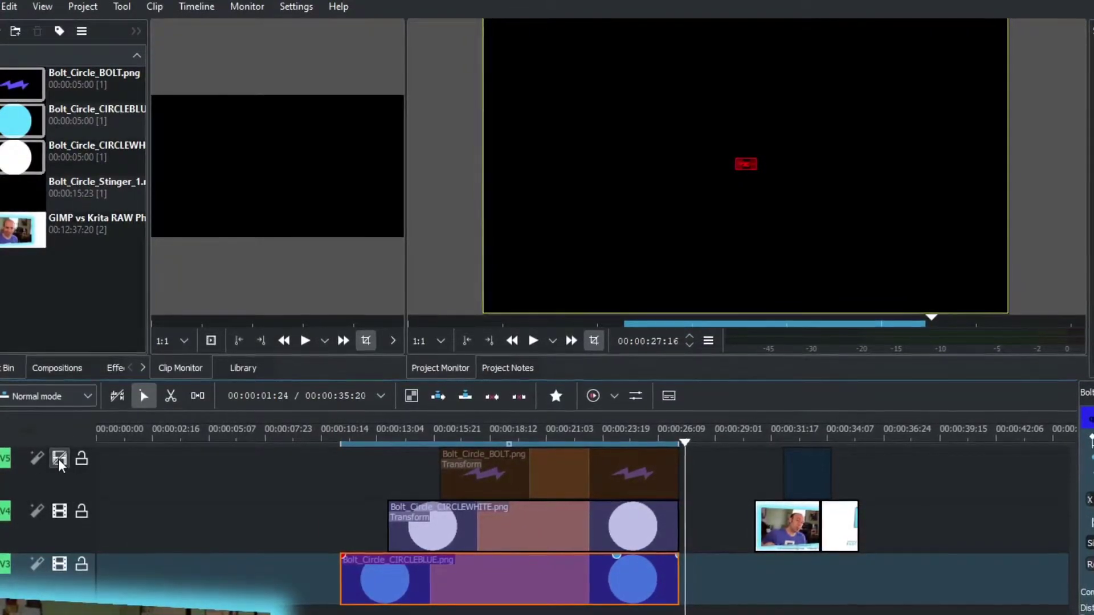
pyautogui.moveTo(428, 441); pyautogui.dragTo(478, 438)
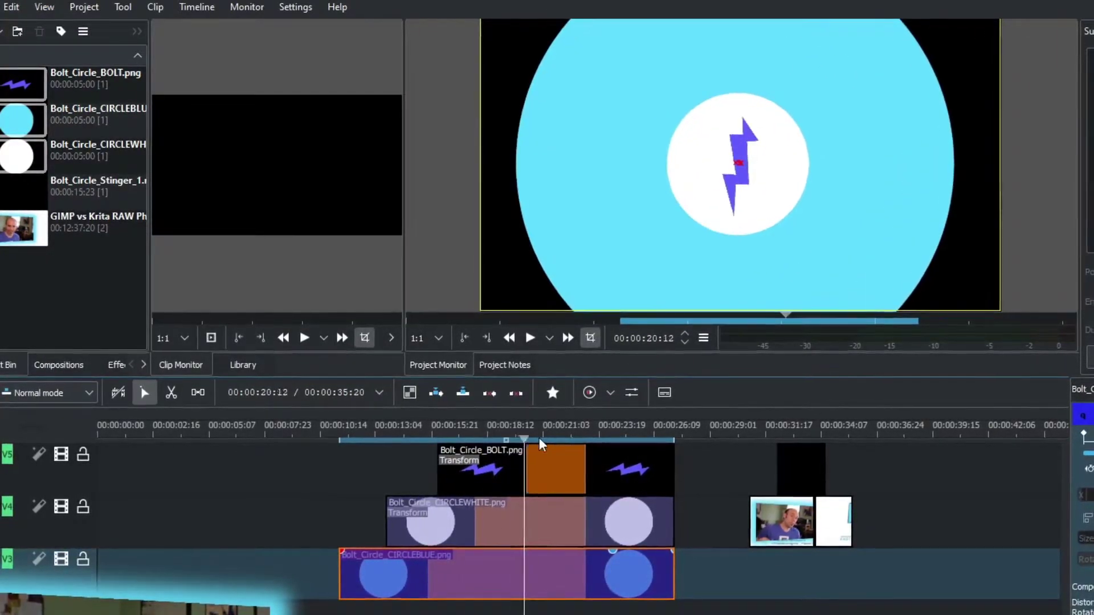
pyautogui.moveTo(477, 437)
pyautogui.mouseDown()
pyautogui.moveTo(642, 440)
pyautogui.moveTo(596, 379)
pyautogui.mouseUp()
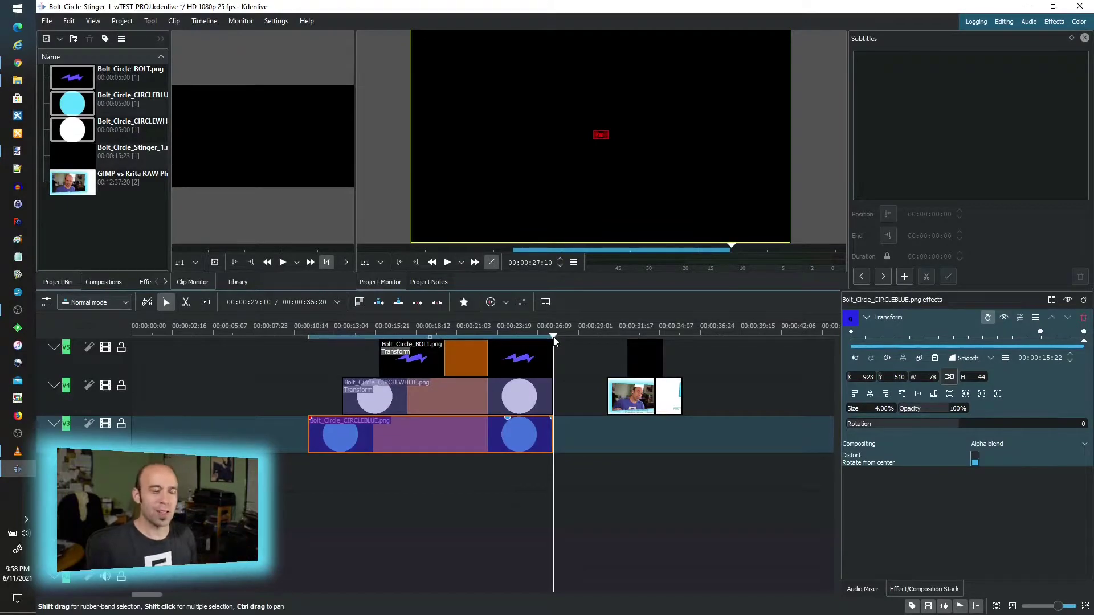
pyautogui.moveTo(551, 339)
pyautogui.mouseDown()
pyautogui.moveTo(448, 336)
pyautogui.moveTo(311, 353)
pyautogui.moveTo(547, 364)
pyautogui.mouseUp()
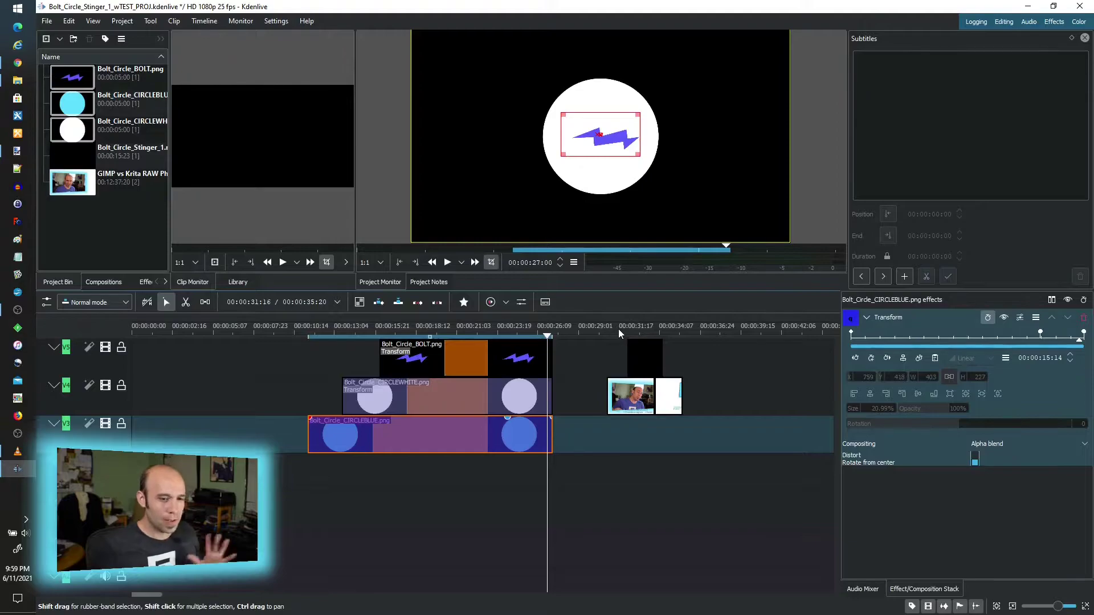
# Step: Jump ahead to the video clip and select the stinger .mov clip on the top track
pyautogui.moveTo(612, 332)
pyautogui.mouseDown()
pyautogui.moveTo(629, 332)
pyautogui.moveTo(611, 330)
pyautogui.mouseUp()
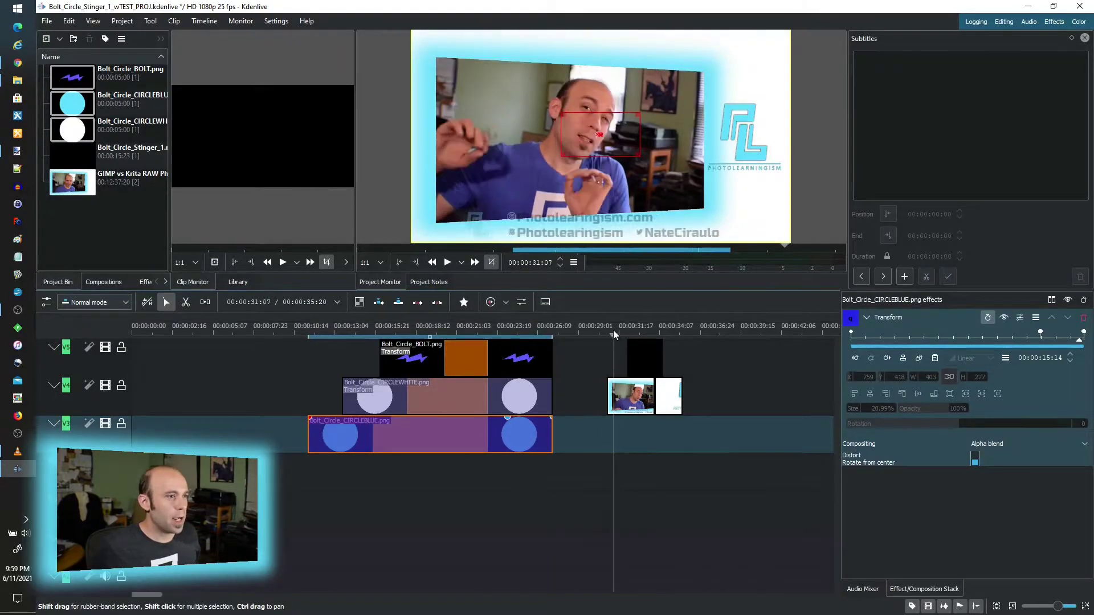
pyautogui.press('space')
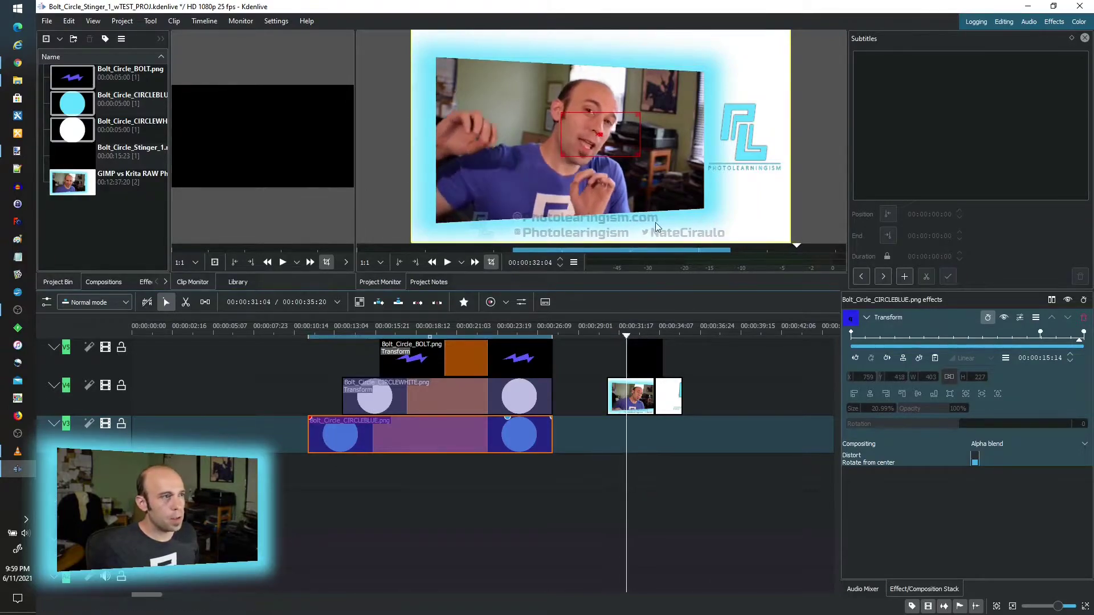
pyautogui.click(655, 370)
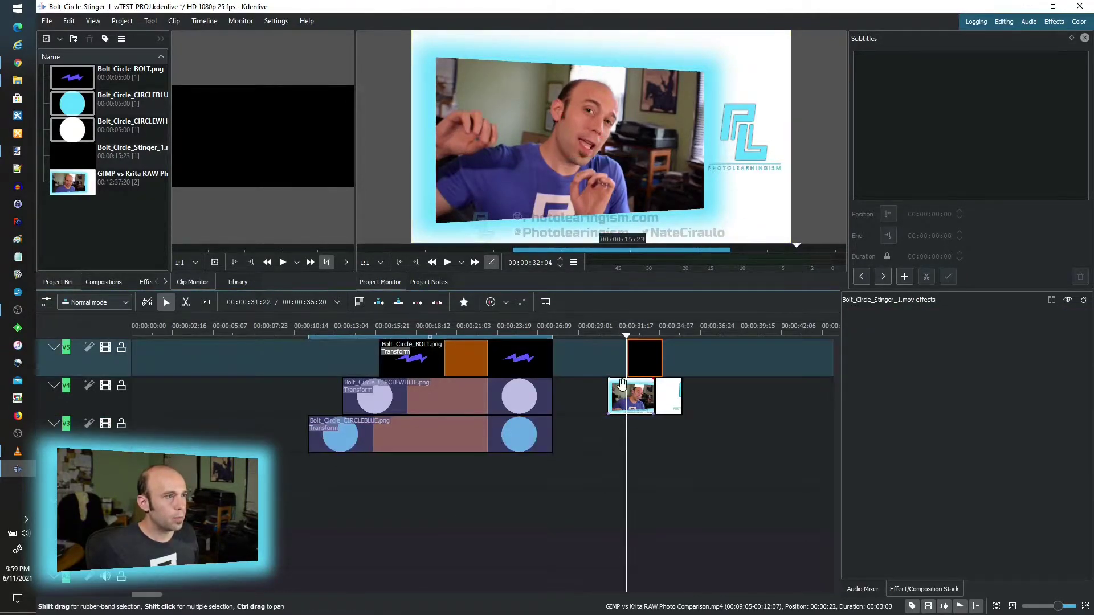
# Step: Play from just before the stinger, then scrub through the circle sweep toward the logo
pyautogui.click(601, 329)
pyautogui.press('space')
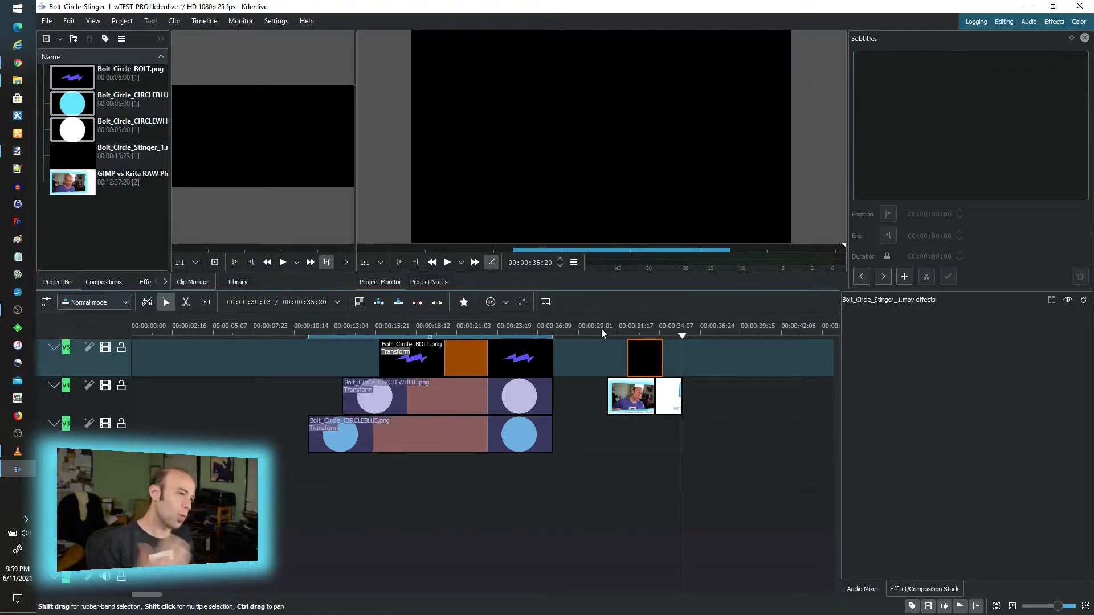
pyautogui.moveTo(629, 325); pyautogui.dragTo(642, 328)
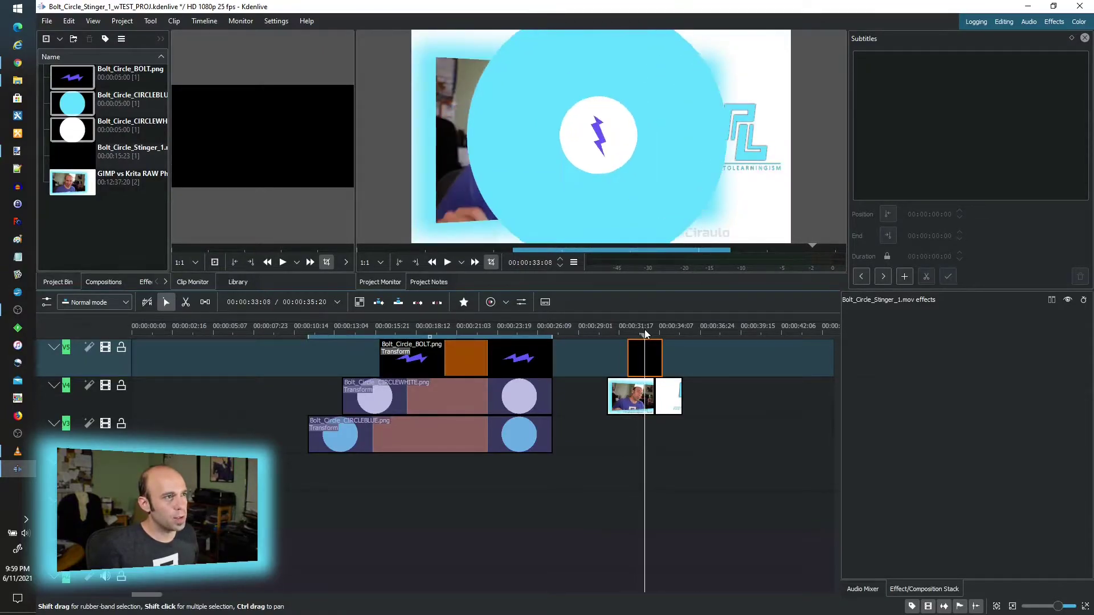
pyautogui.moveTo(642, 328); pyautogui.dragTo(654, 338)
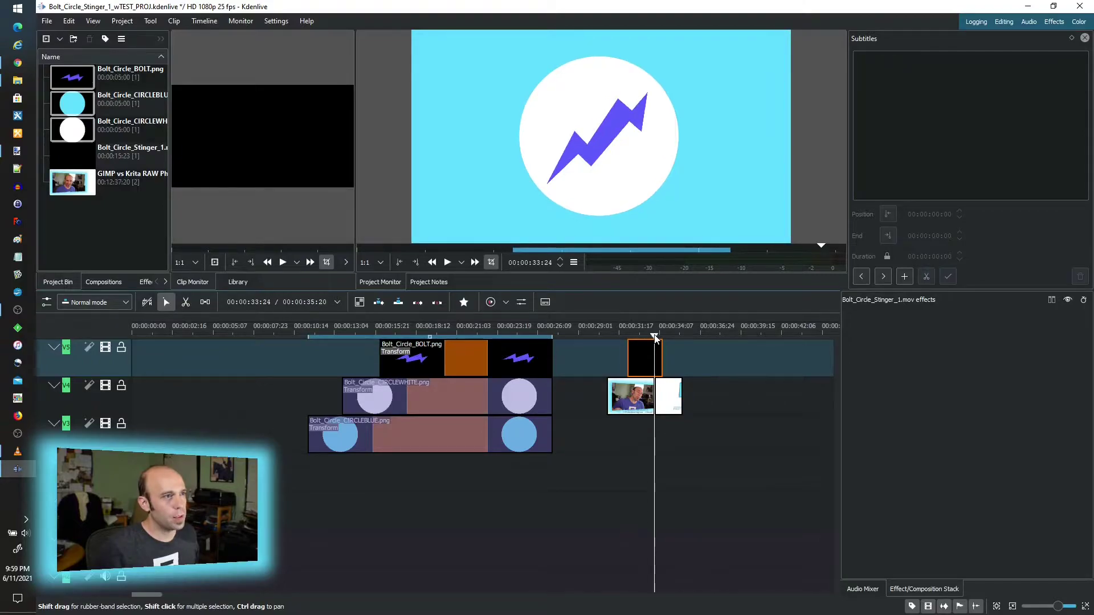
pyautogui.moveTo(656, 339); pyautogui.dragTo(675, 340)
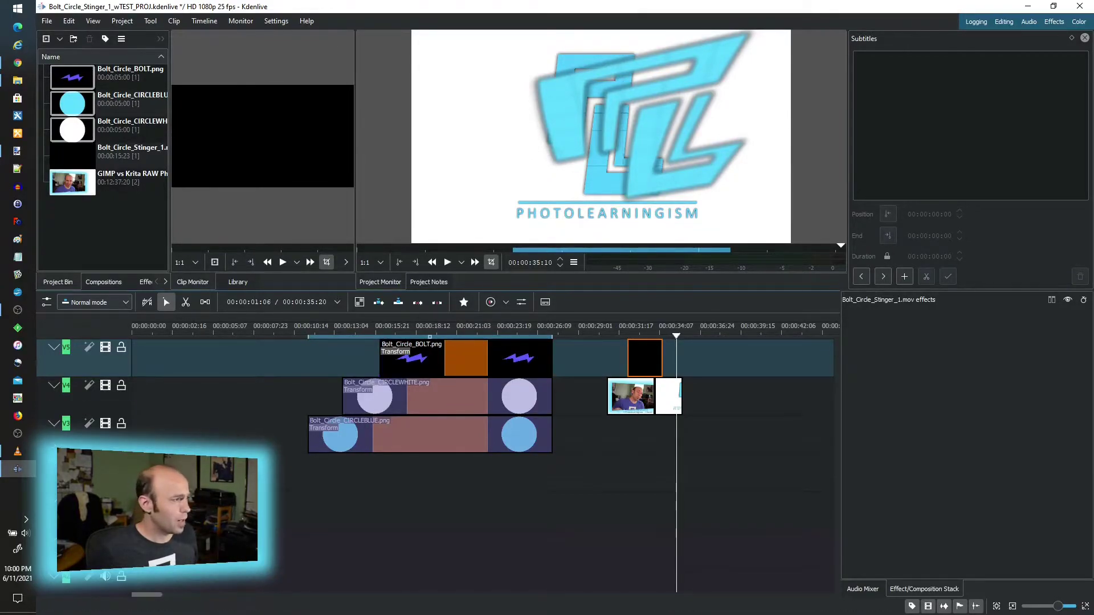
pyautogui.click(20, 450)
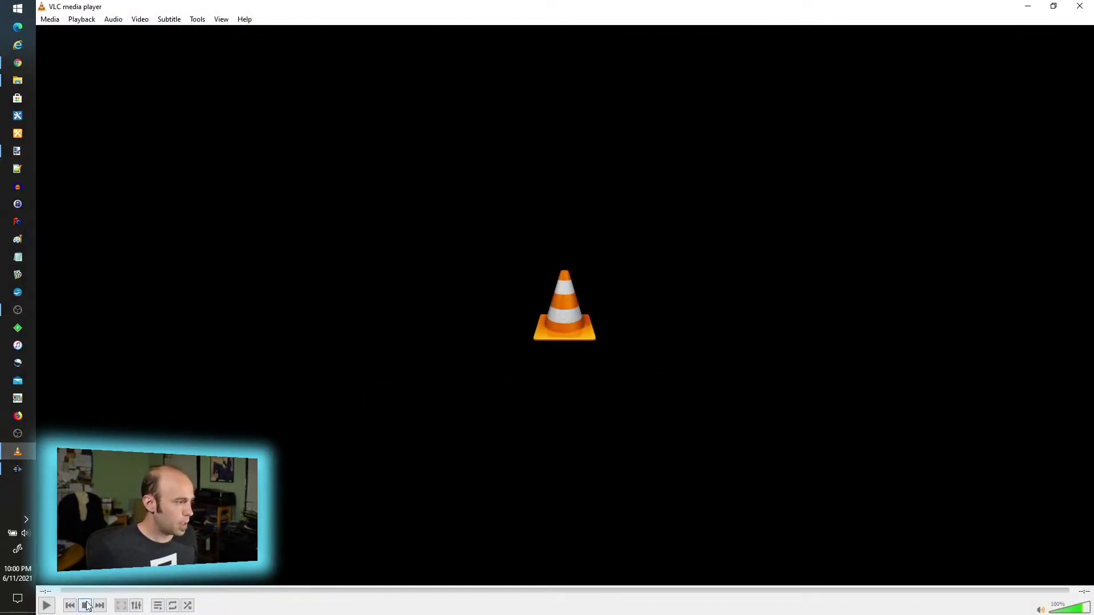
pyautogui.click(47, 606)
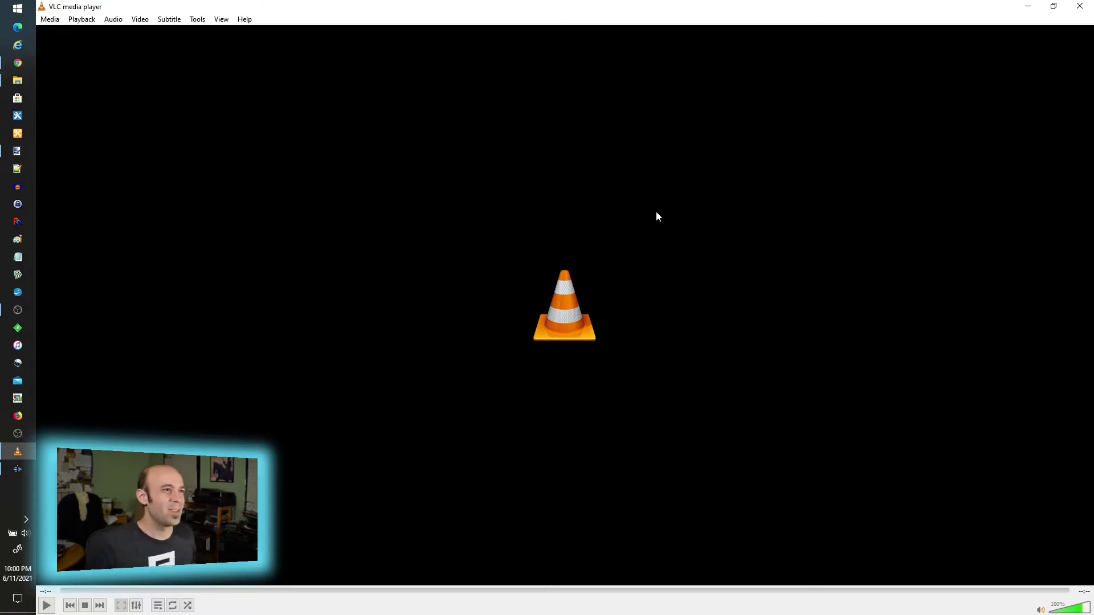
pyautogui.click(1032, 5)
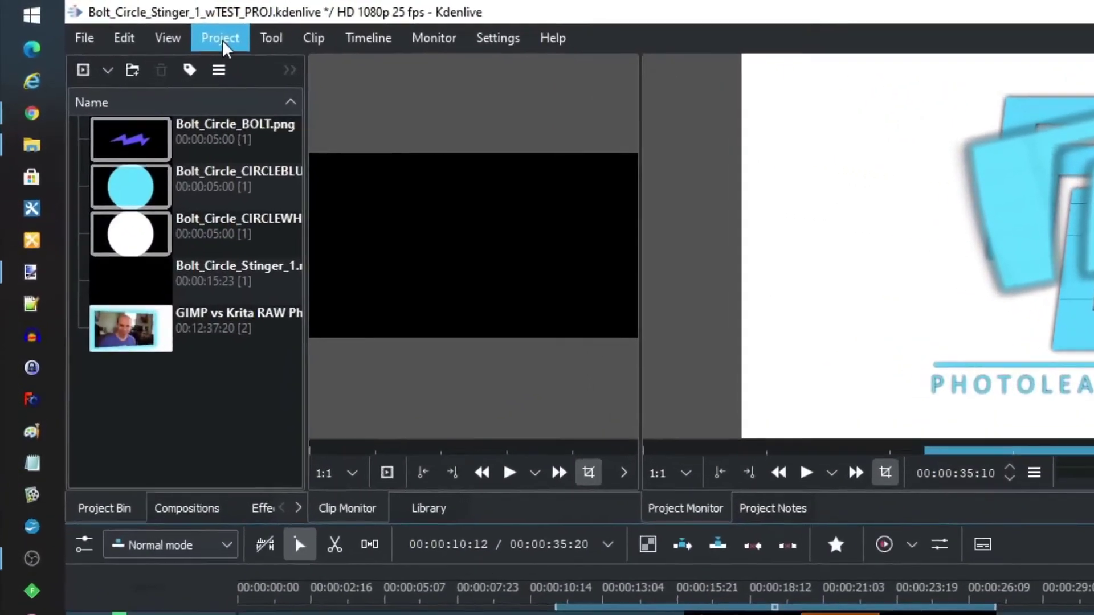
# Step: Open Project > Render to show the Alpha MOV render settings for the zone
pyautogui.click(223, 41)
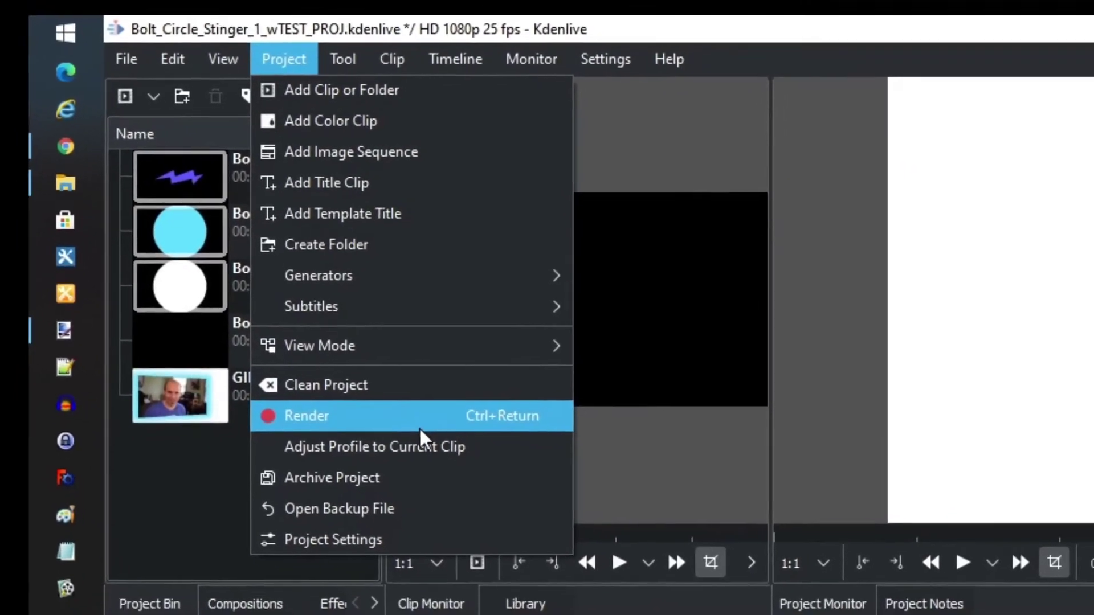
pyautogui.click(443, 443)
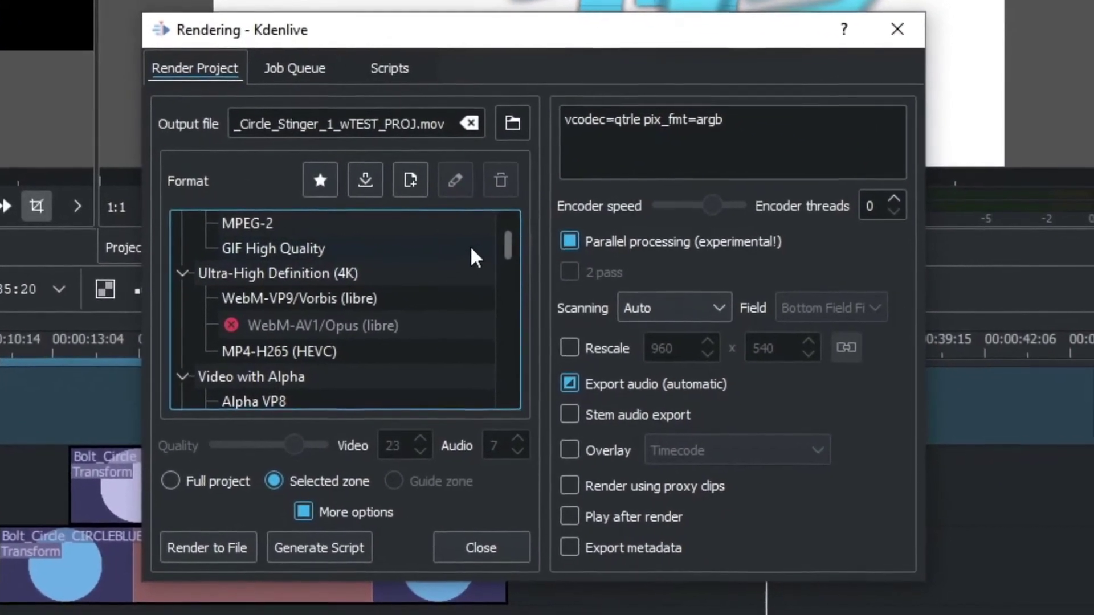
pyautogui.scroll(-3, 500, 242)
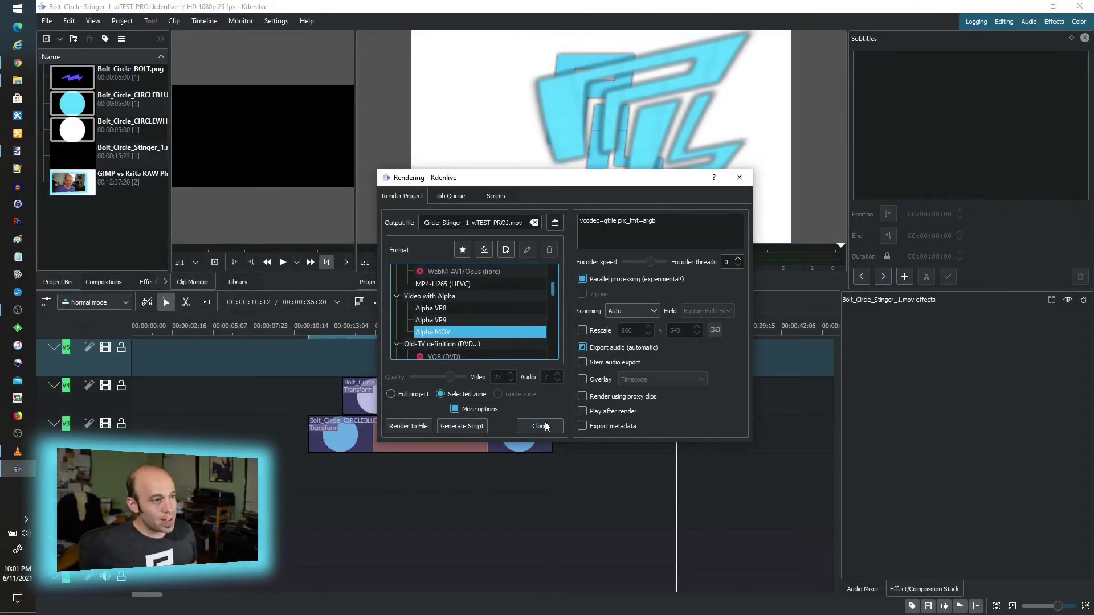
# Step: Close the Rendering dialog and scrub across the stinger's blue circle sweep to the black frame
pyautogui.click(540, 425)
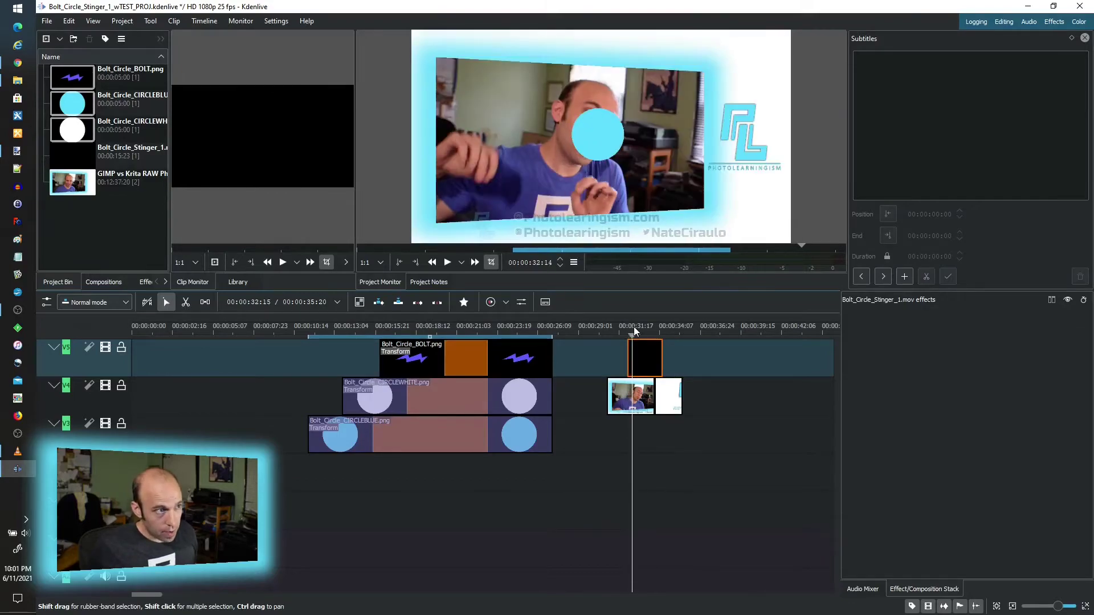
pyautogui.moveTo(625, 328); pyautogui.dragTo(645, 339)
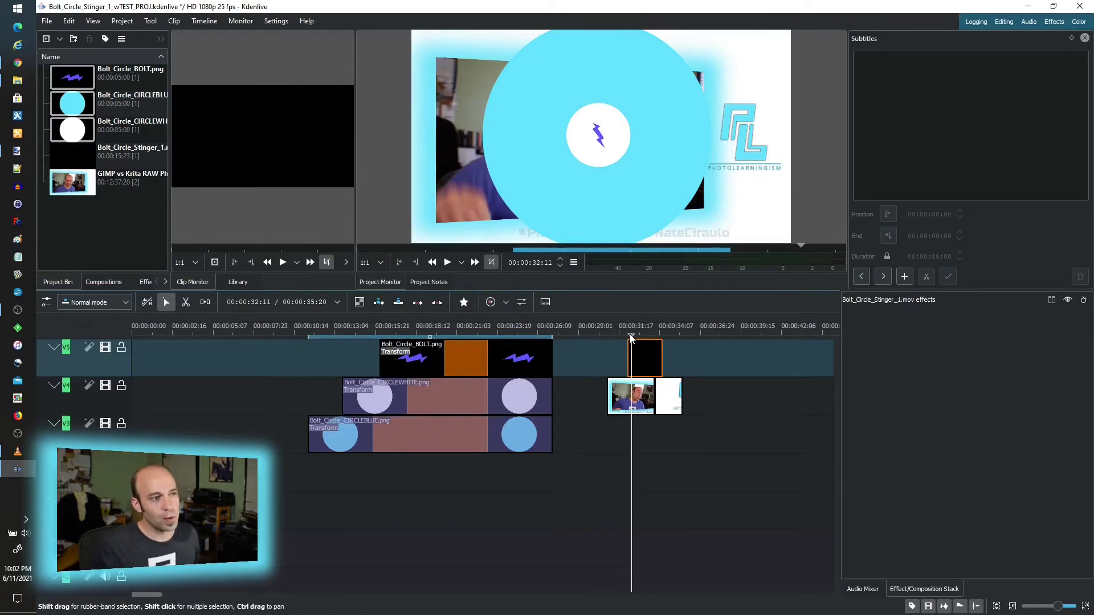
pyautogui.moveTo(630, 337); pyautogui.dragTo(693, 336)
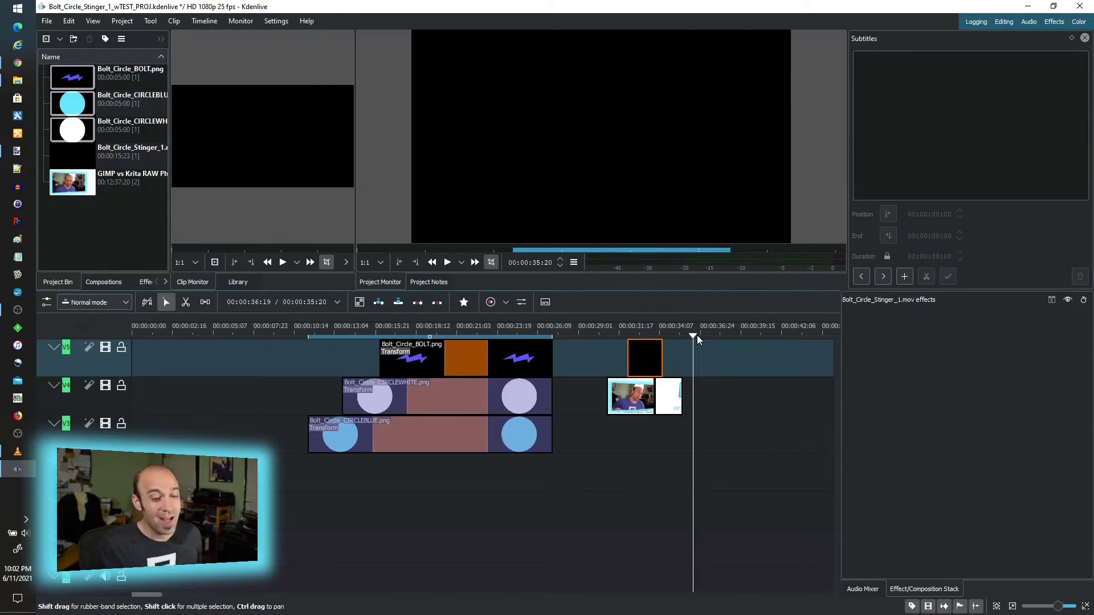